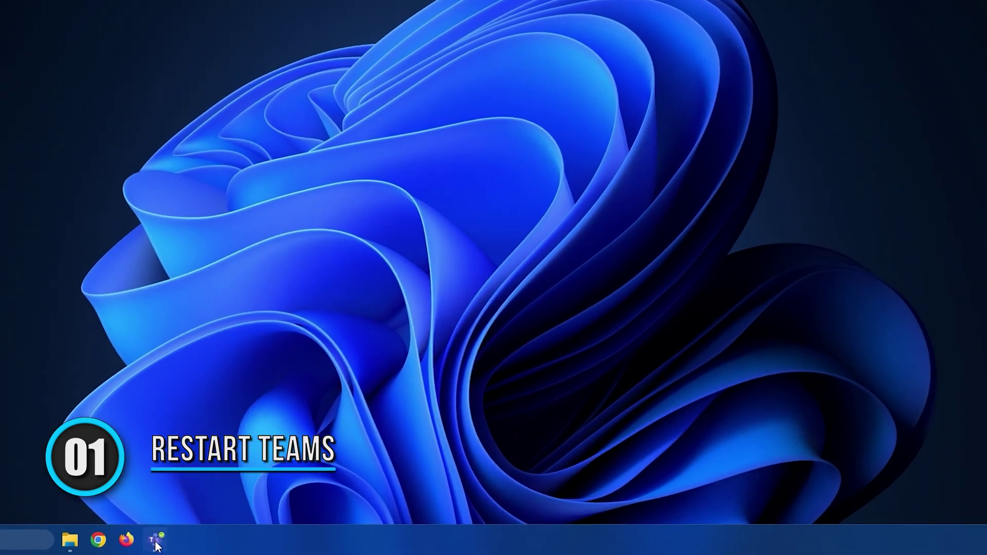
Close the Microsoft Teams window from its taskbar jump list.
right_click(155, 542)
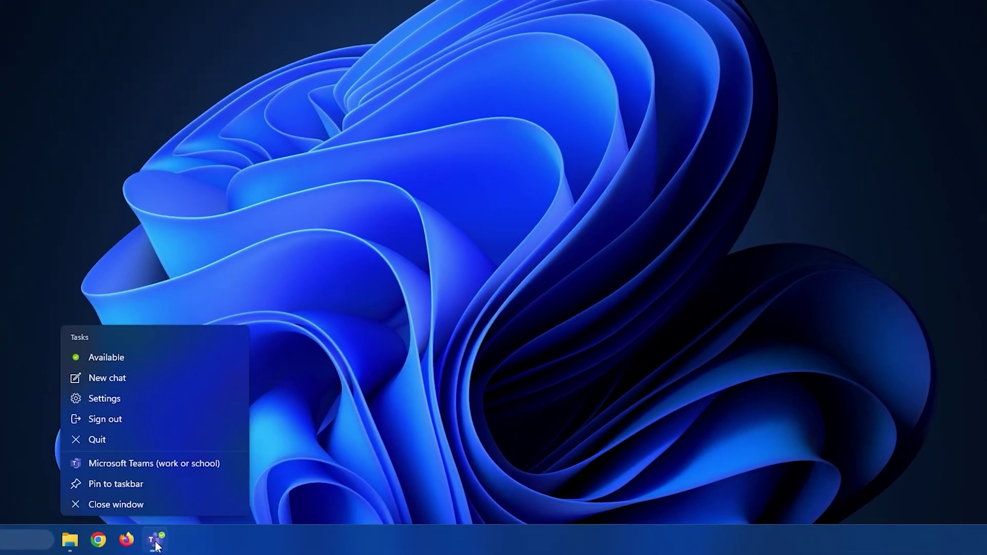
left_click(135, 506)
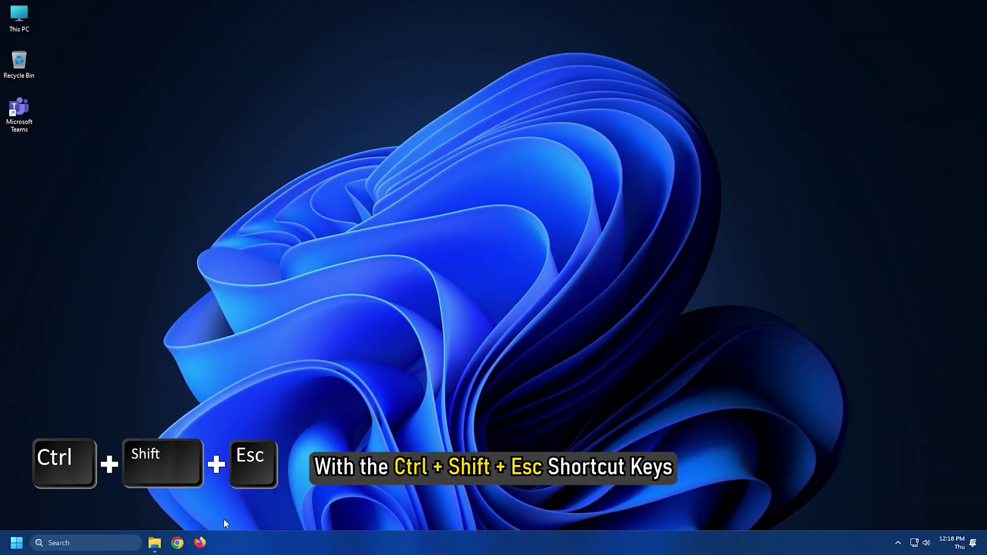
End the Microsoft Teams process in Task Manager, then close Task Manager.
key("ctrl+shift+Escape")
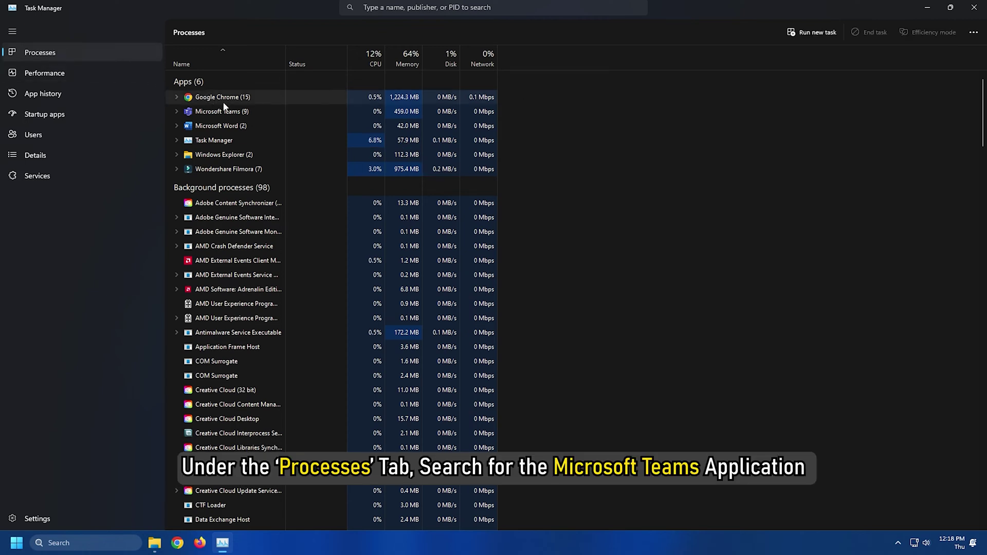
left_click(232, 113)
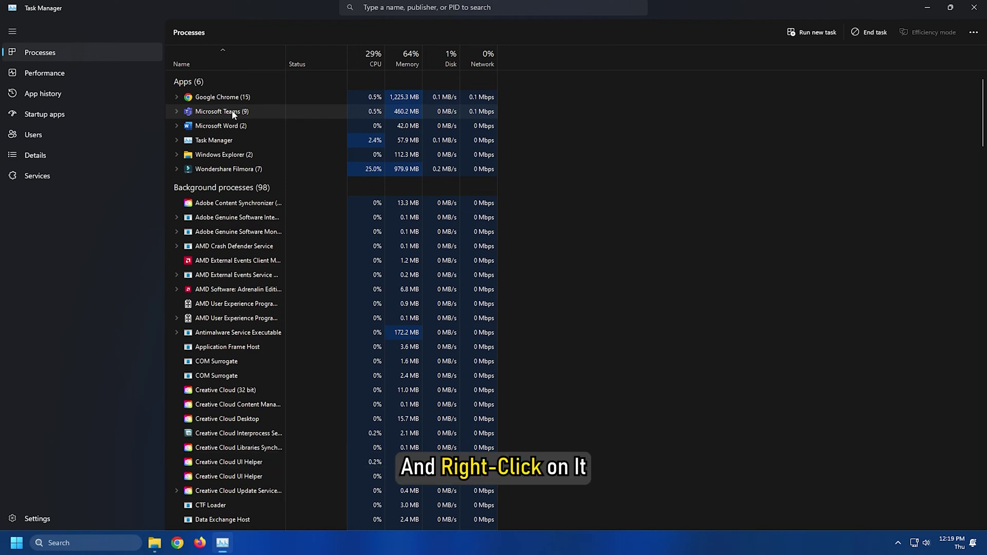
right_click(233, 111)
left_click(267, 142)
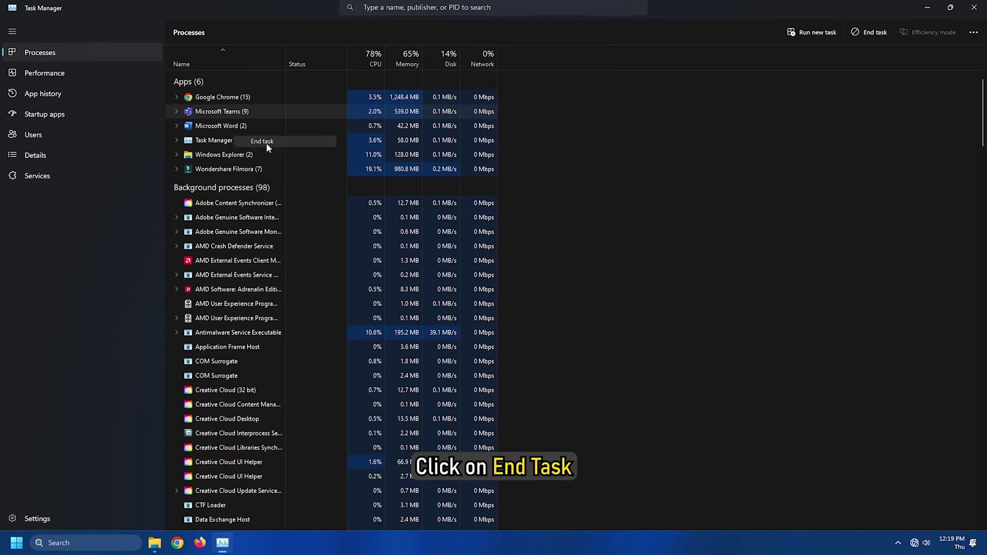
left_click(974, 7)
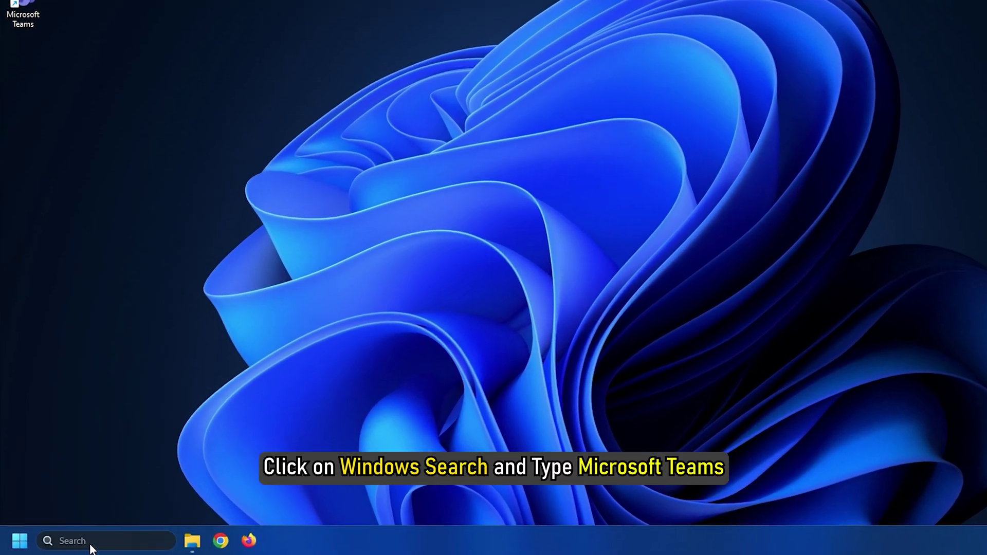
Search 'teams' and run Microsoft Teams as administrator, approving the UAC prompt.
left_click(73, 544)
type("teams")
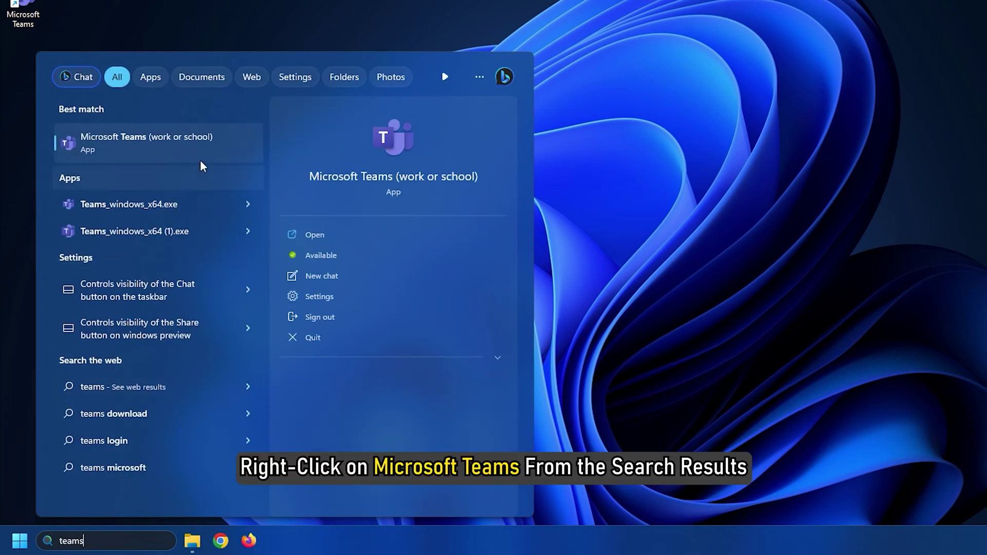
right_click(205, 147)
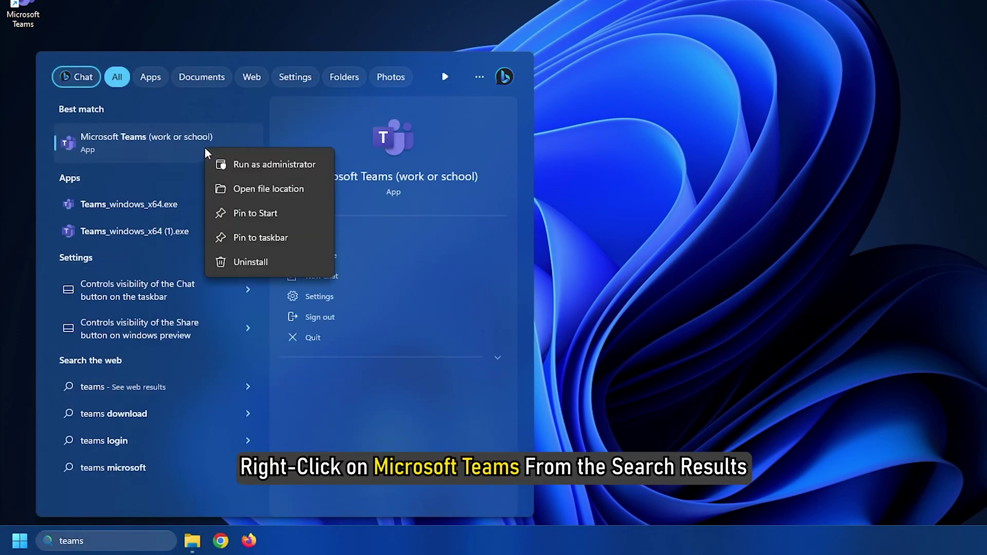
left_click(256, 165)
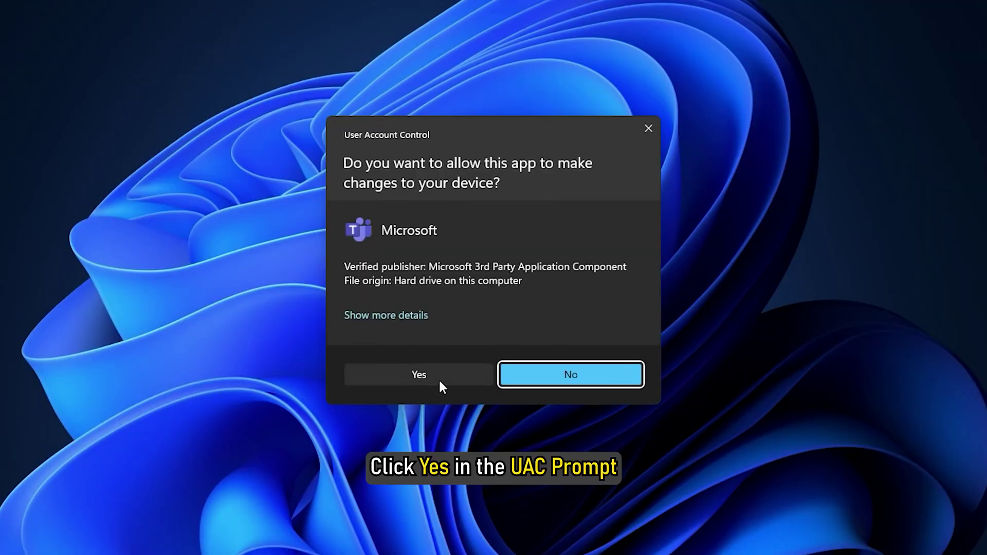
left_click(440, 381)
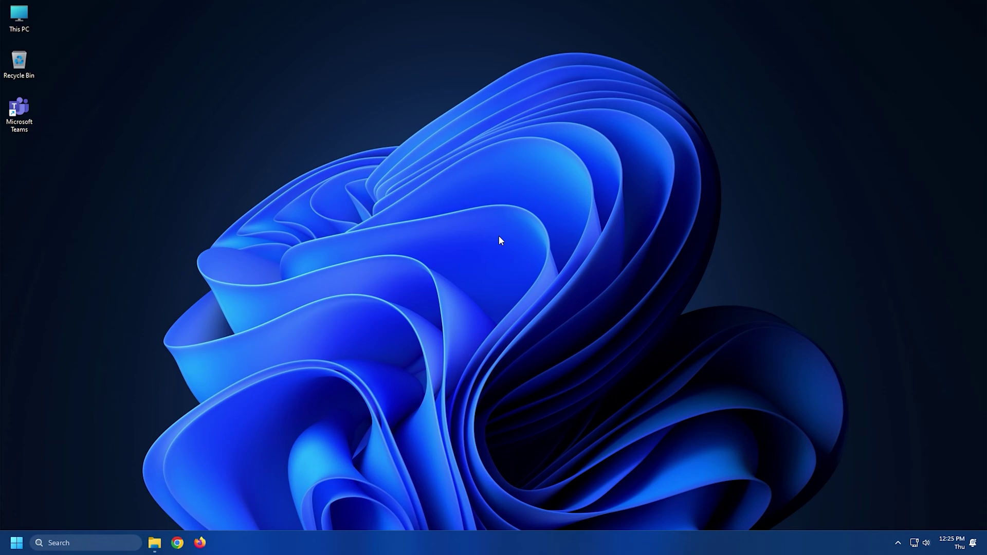
In Date & time settings, toggle Set time automatically on then off, and open manual Change.
key("super+i")
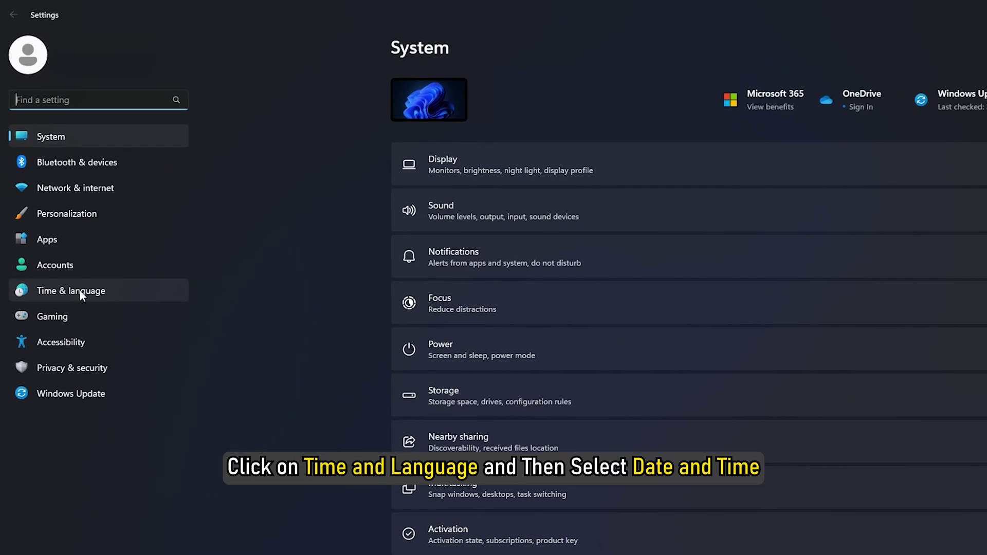
left_click(79, 289)
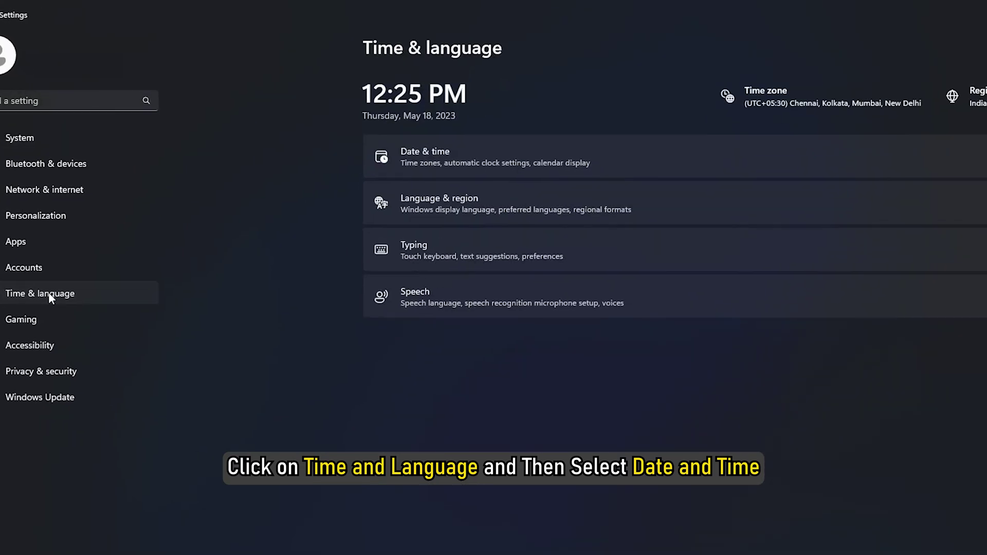
left_click(624, 156)
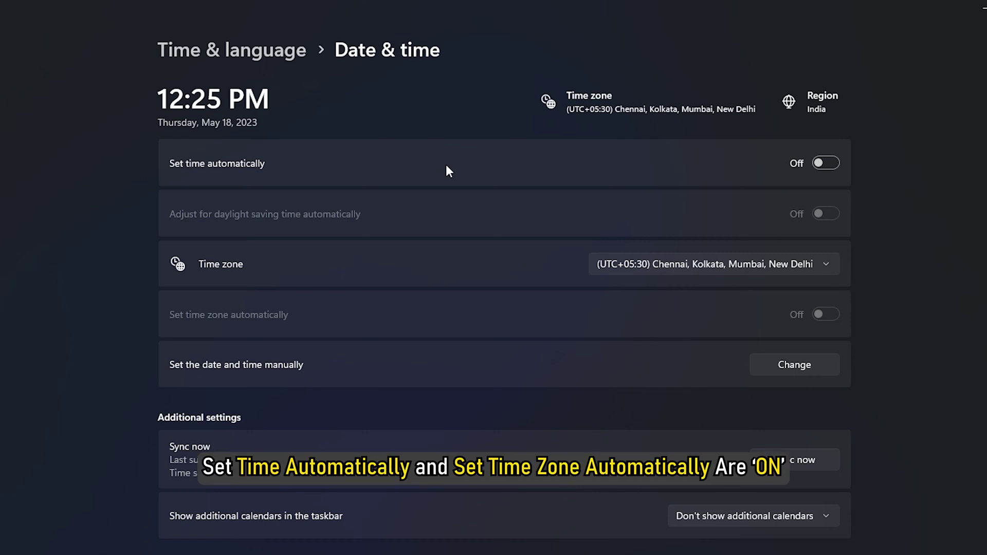
left_click(830, 164)
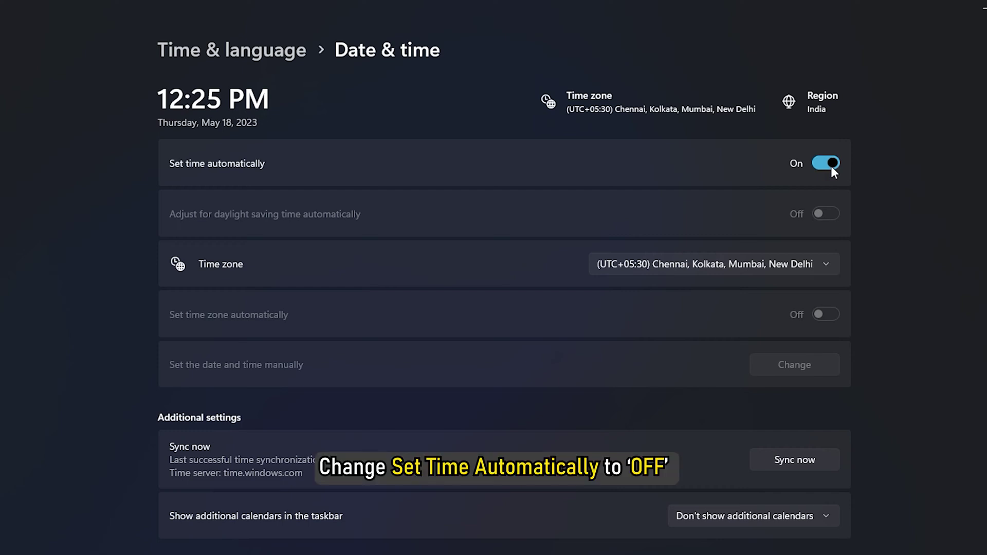
left_click(831, 164)
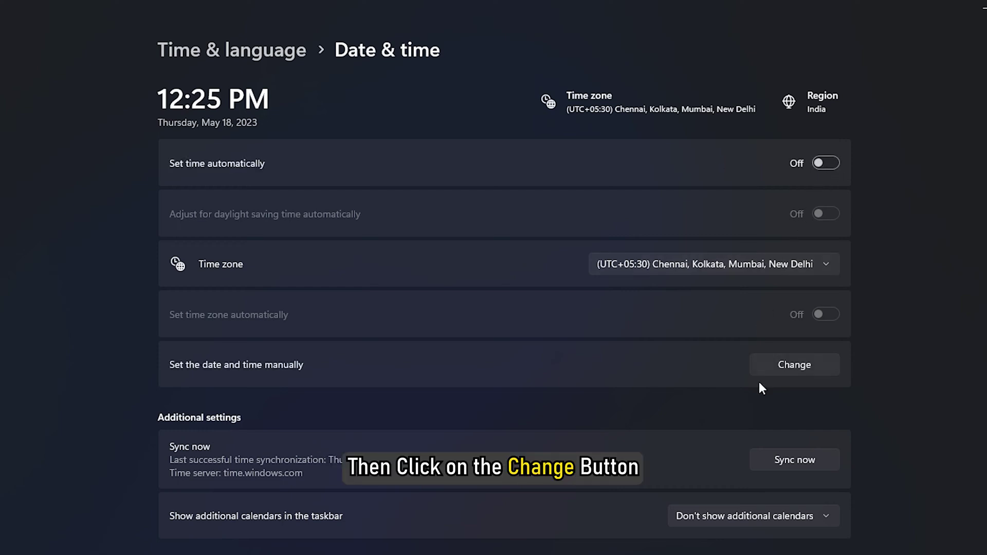
left_click(769, 371)
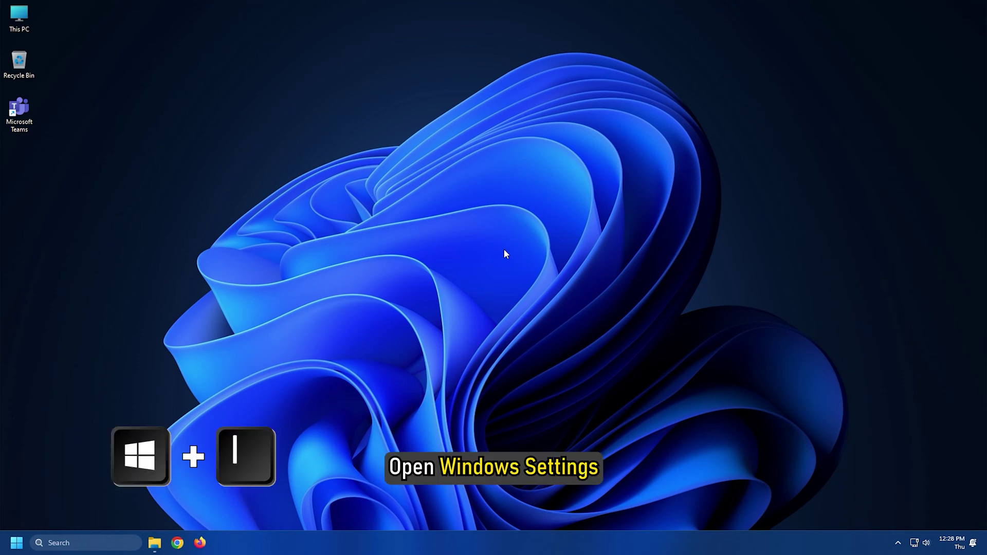
Switch Automatically detect settings to Off under Network & internet > Proxy.
key("super+i")
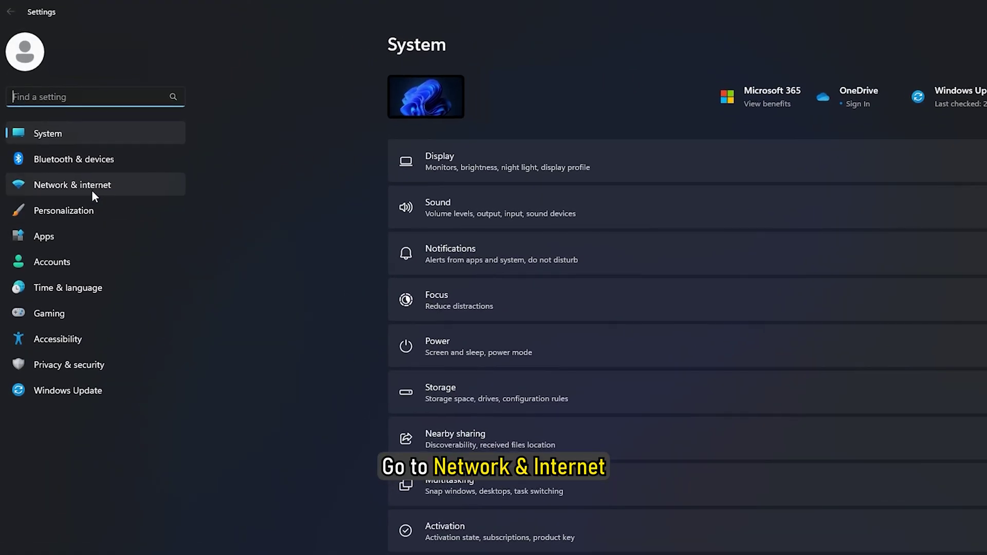
left_click(92, 190)
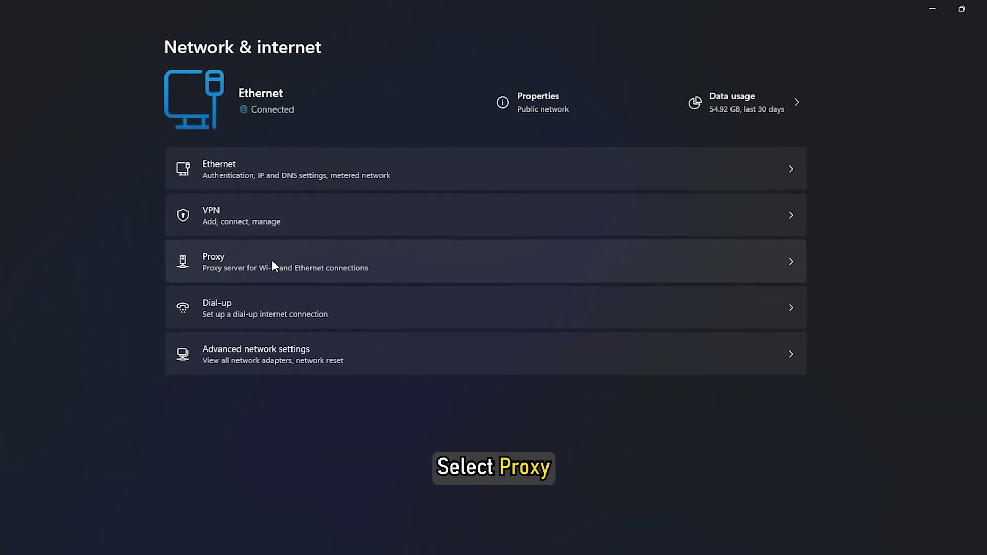
left_click(272, 262)
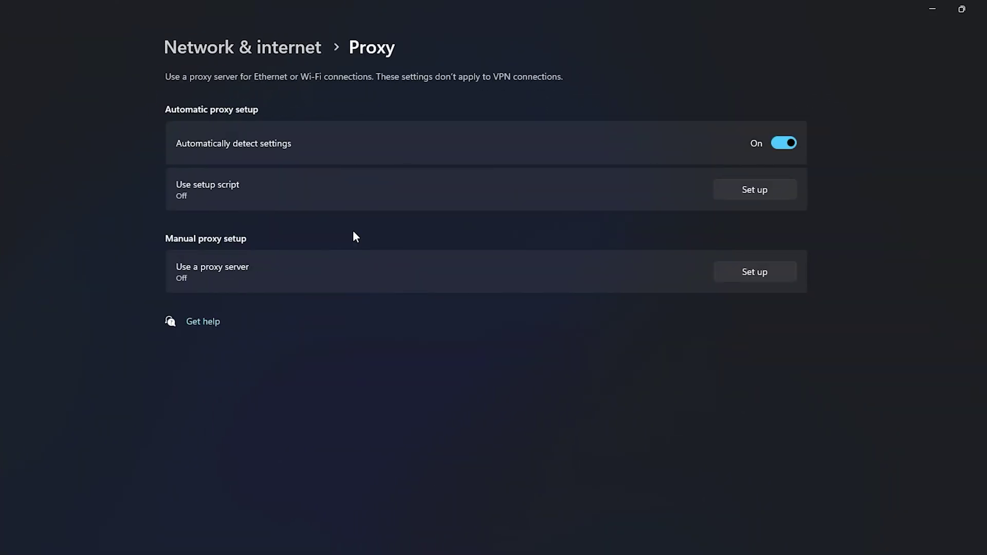
left_click(782, 138)
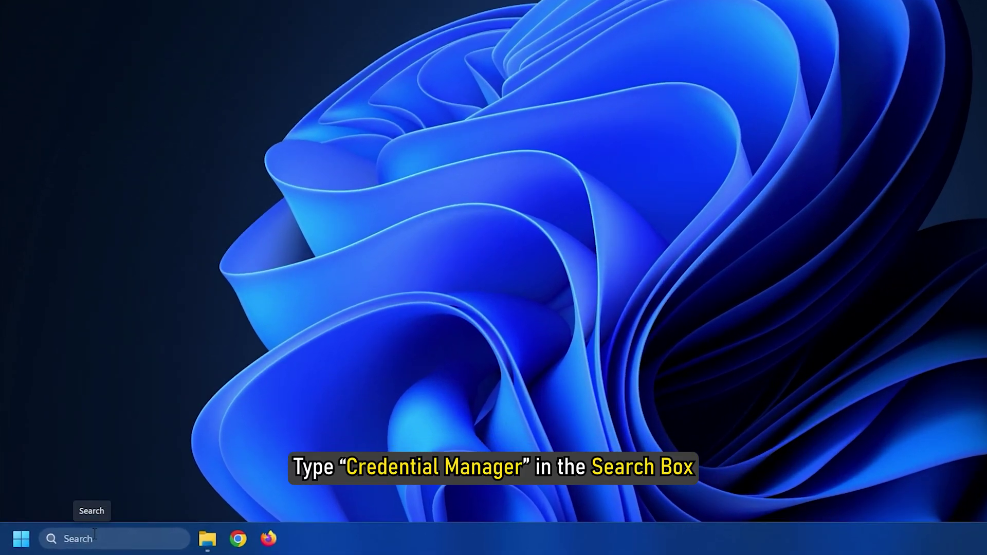
Open Credential Manager via search and expand the teamslv/teams Windows credential.
left_click(71, 542)
type("credential manager")
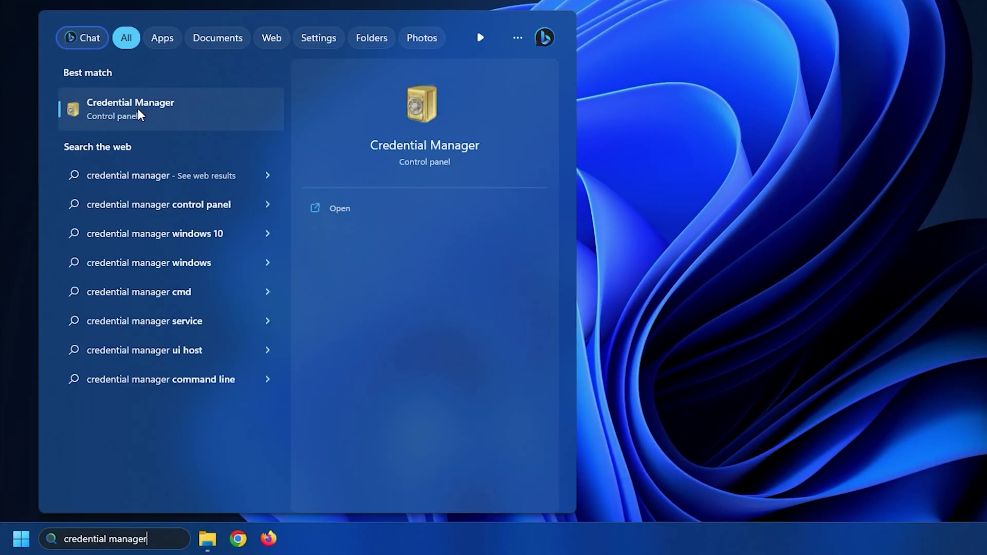
left_click(138, 109)
left_click(414, 136)
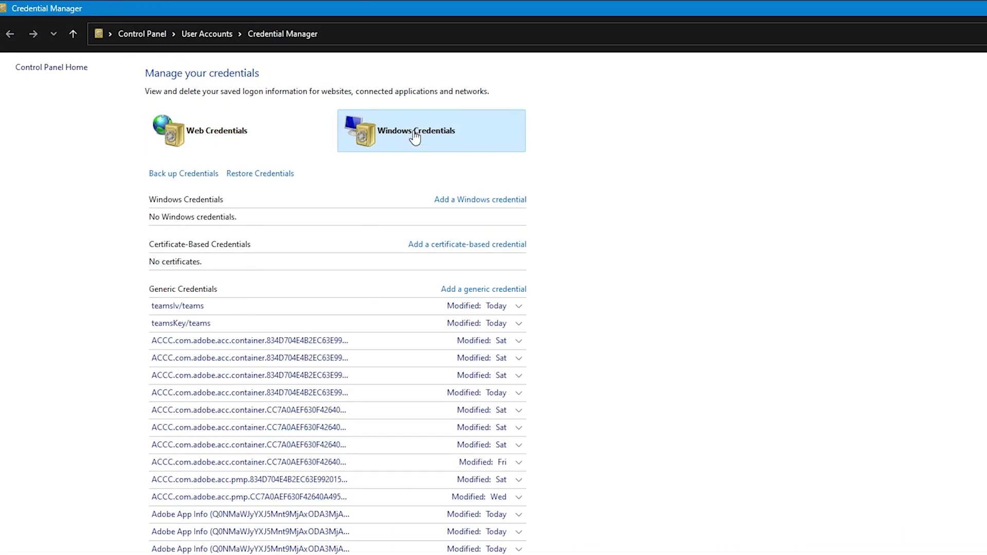
left_click(519, 307)
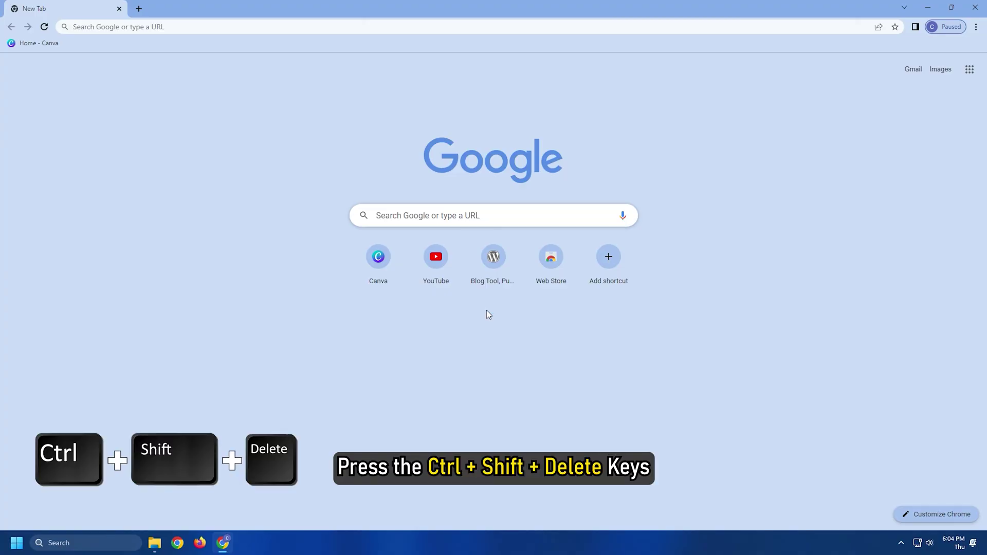
Clear Chrome's history, cookies and cached files for All time.
key("ctrl+shift+Delete")
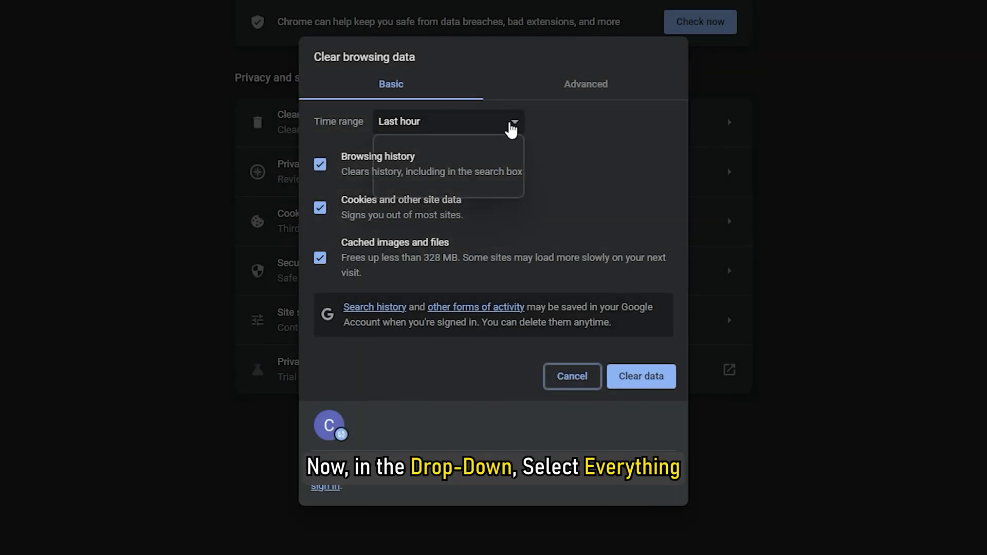
left_click(511, 125)
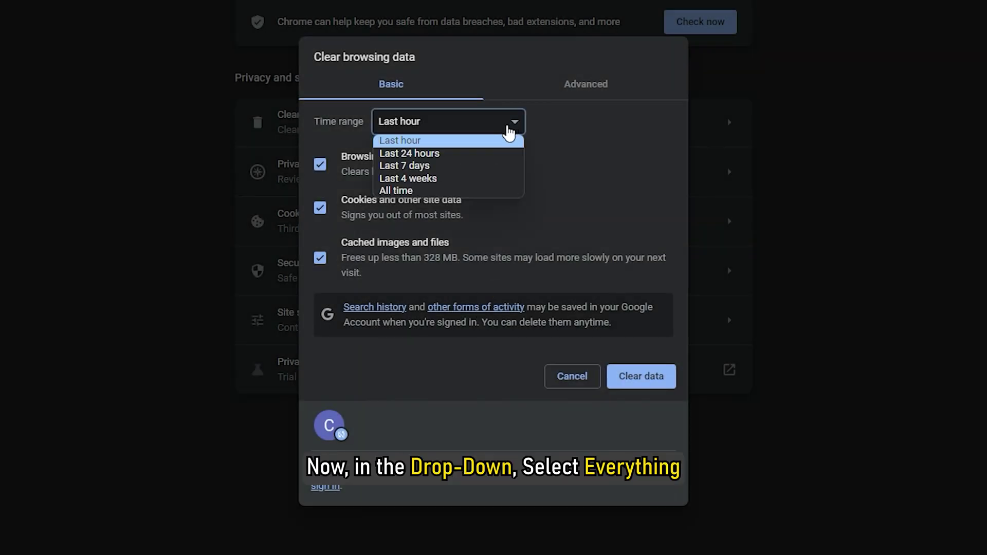
left_click(478, 191)
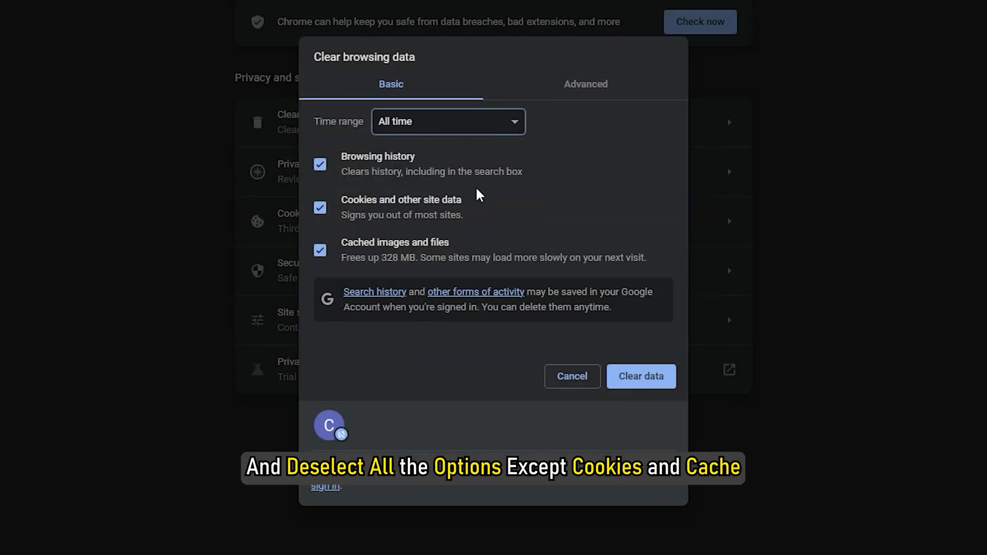
left_click(319, 164)
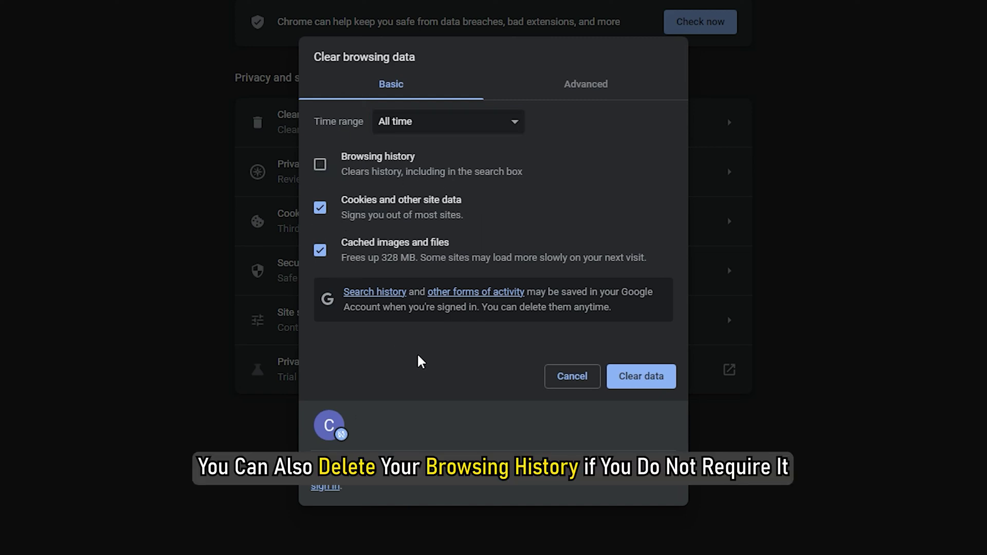
left_click(320, 164)
left_click(643, 378)
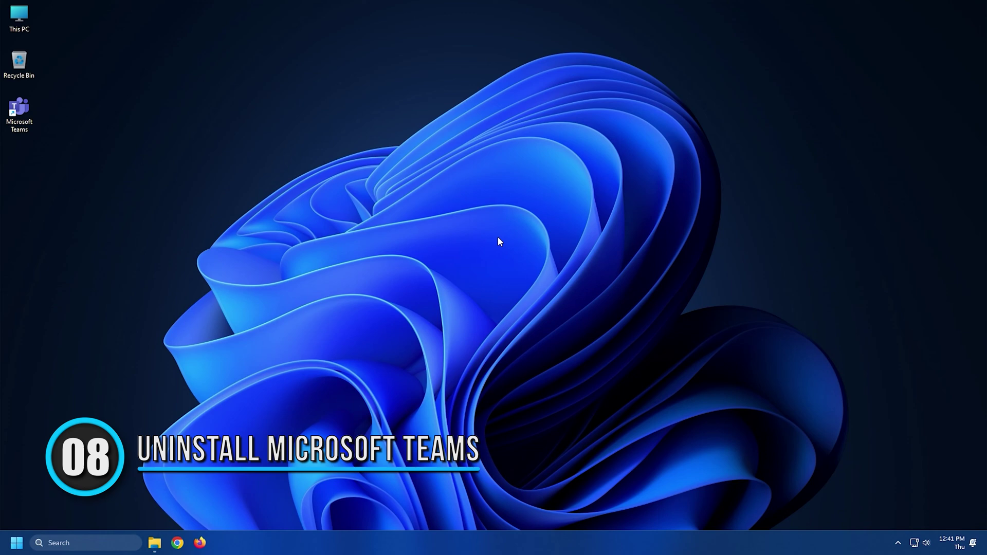
In Settings > Apps > Installed apps, uninstall Microsoft Teams and confirm.
key("super+i")
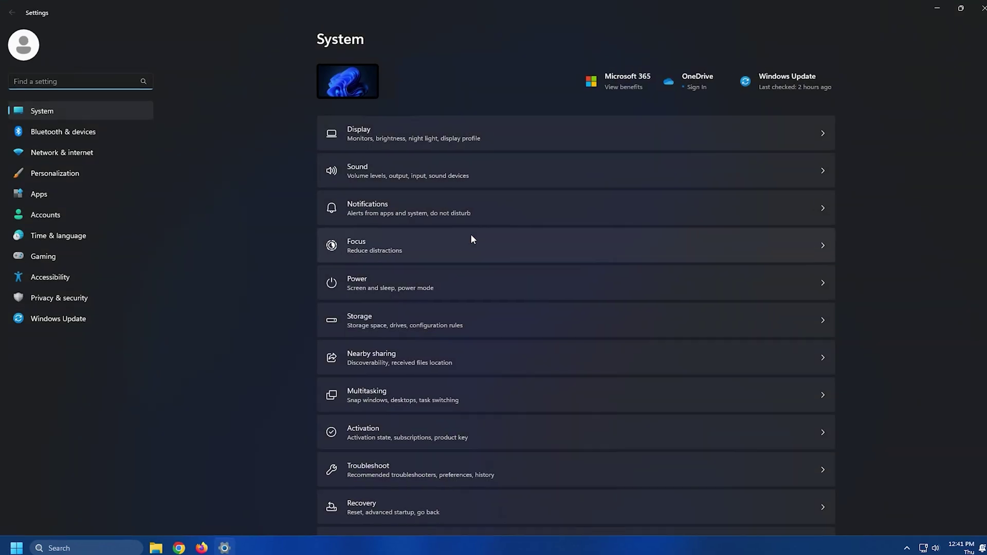
left_click(59, 193)
left_click(408, 117)
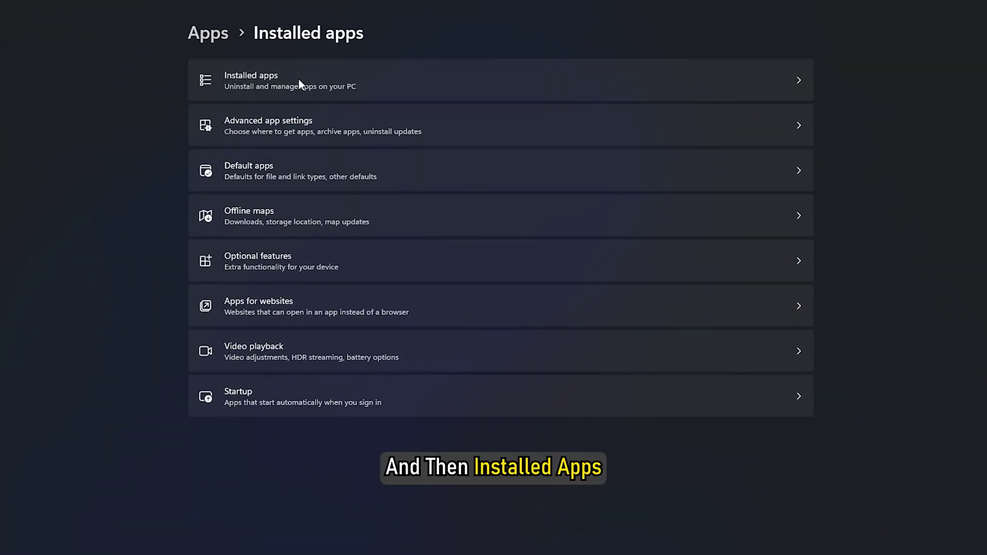
scroll(370, 195, "down", 9)
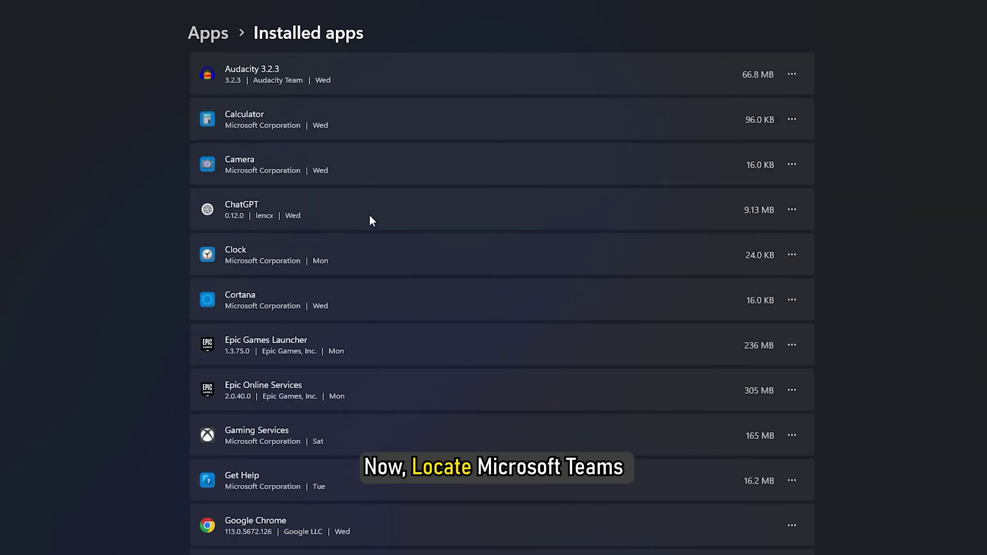
scroll(370, 216, "down", 15)
left_click(791, 164)
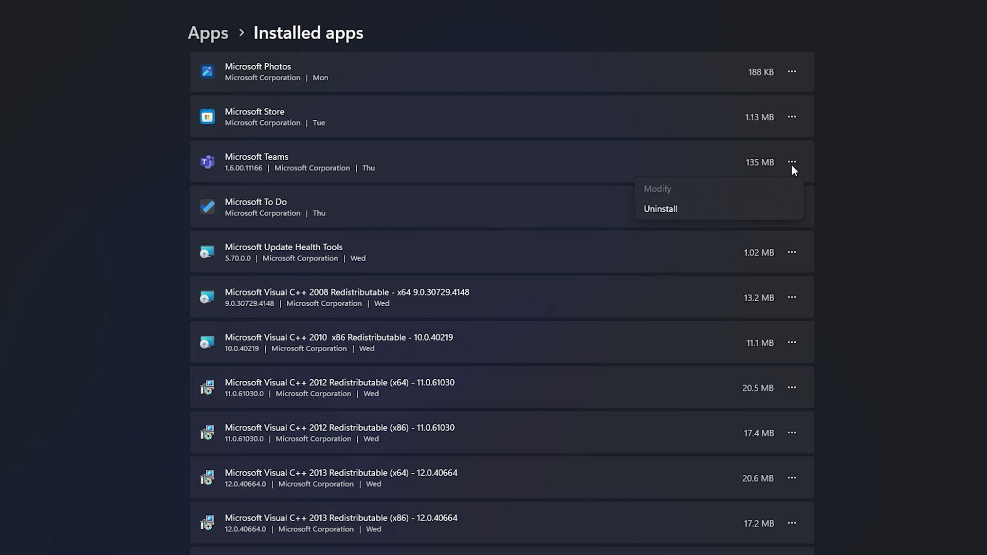
left_click(696, 208)
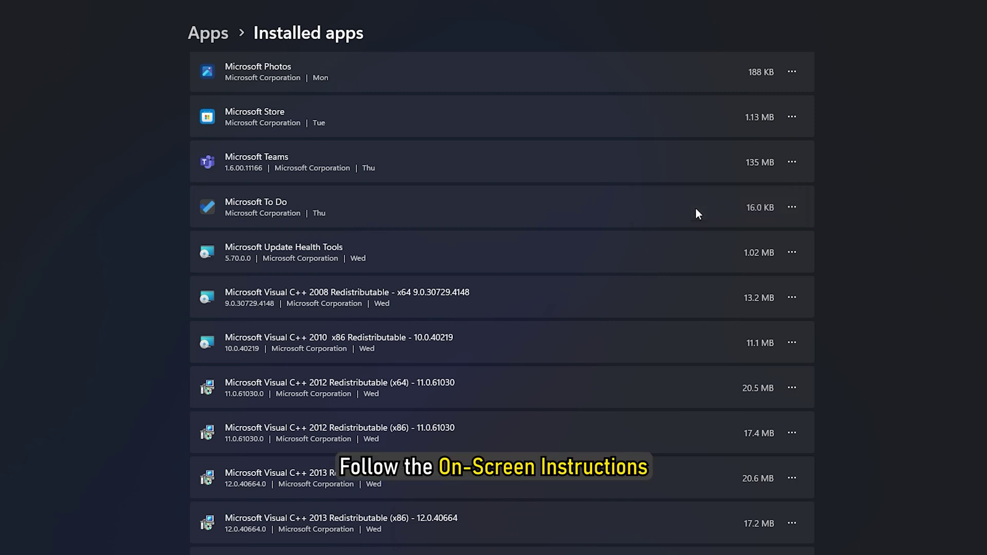
left_click(766, 229)
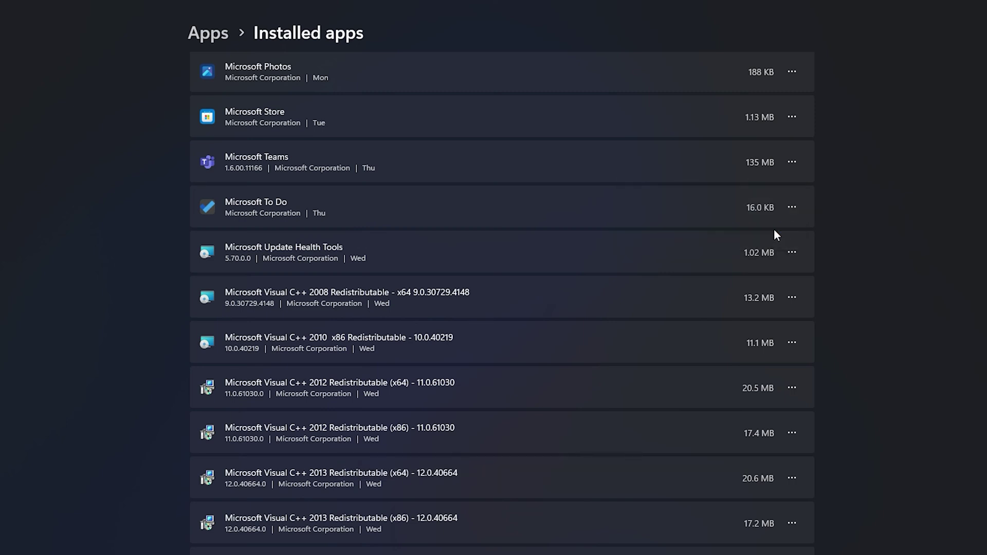